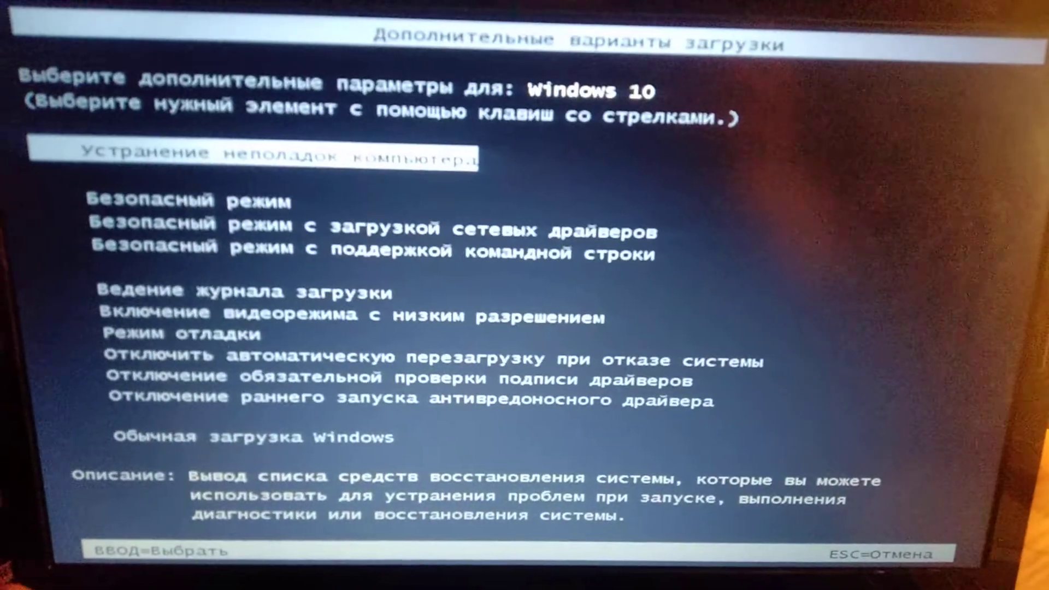
- Choose 'Безопасный режим с загрузкой сетевых драйверов' (Safe Mode with Networking) from the boot menu
{"action": "key", "text": "Down"}
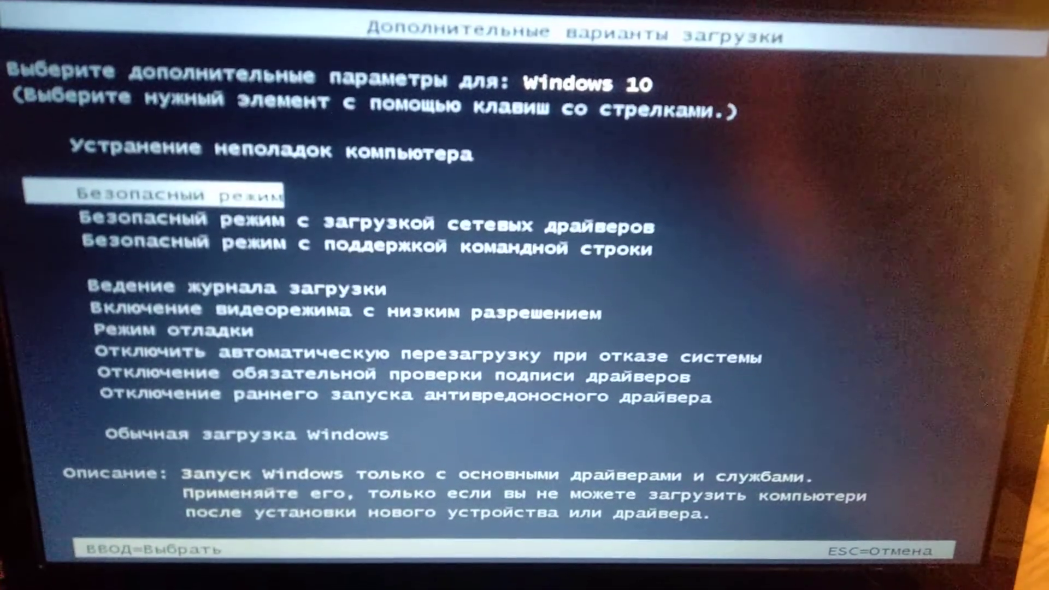
{"action": "key", "text": "Down"}
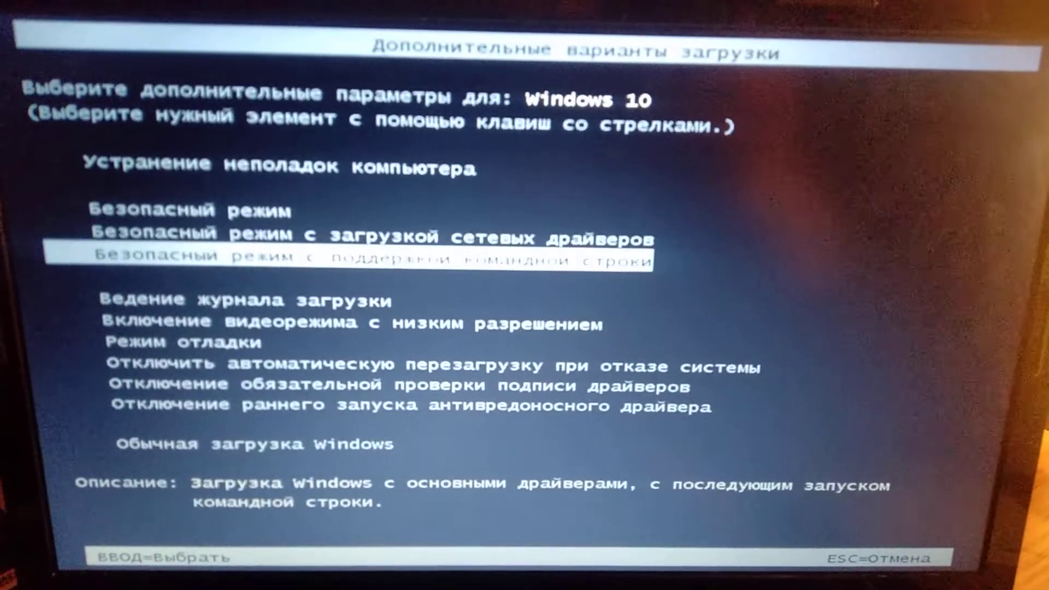
{"action": "key", "text": "Down"}
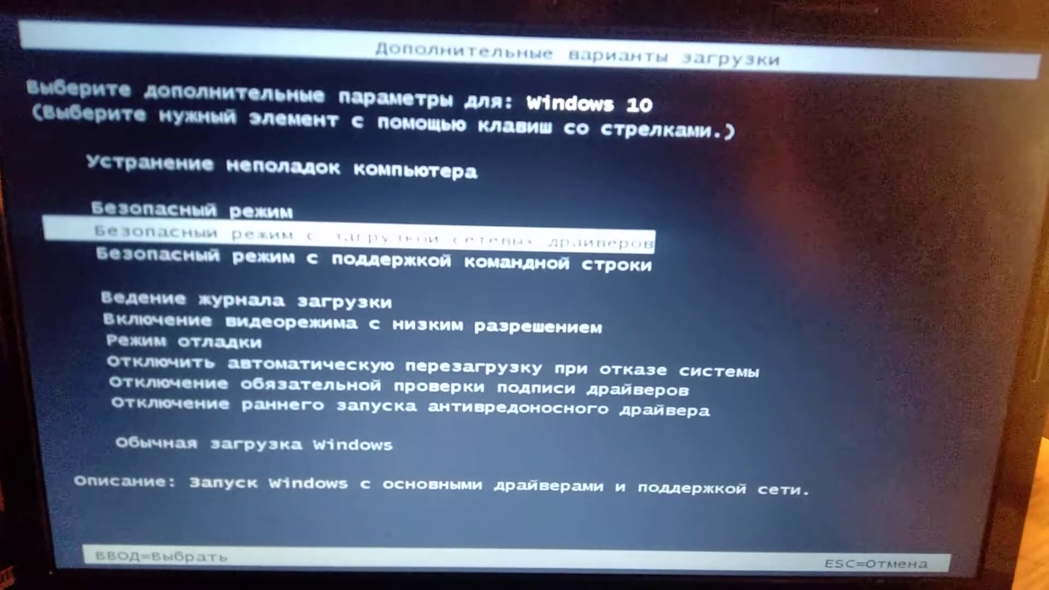
{"action": "key", "text": "Return"}
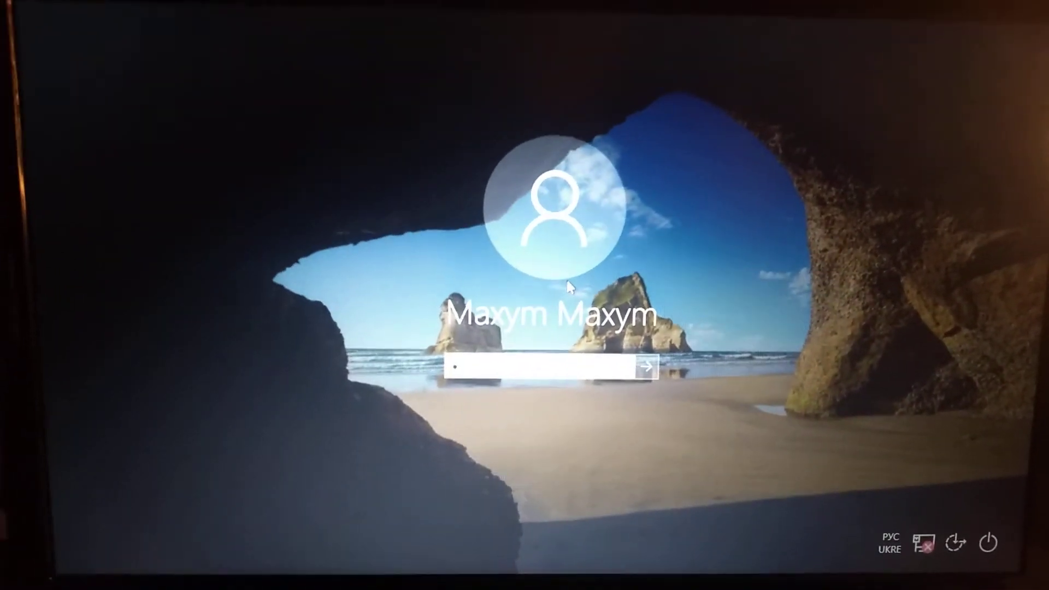
{"action": "type", "text": "111"}
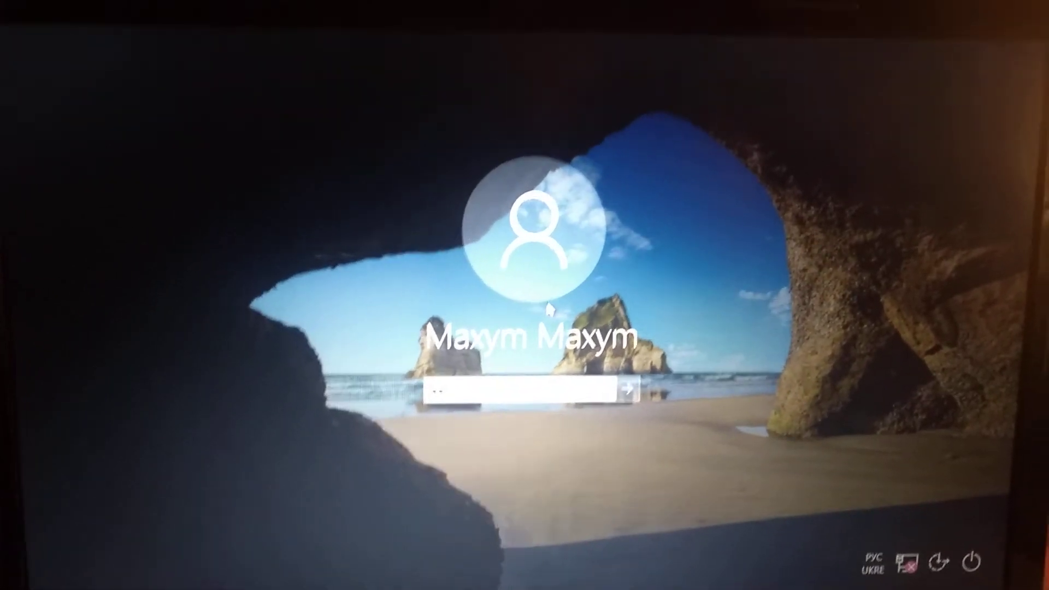
- Submit the corrected password, dismiss the incorrect-password errors and retry the retyped password
{"action": "key", "text": "BackSpace"}
{"action": "key", "text": "BackSpace"}
{"action": "key", "text": "BackSpace"}
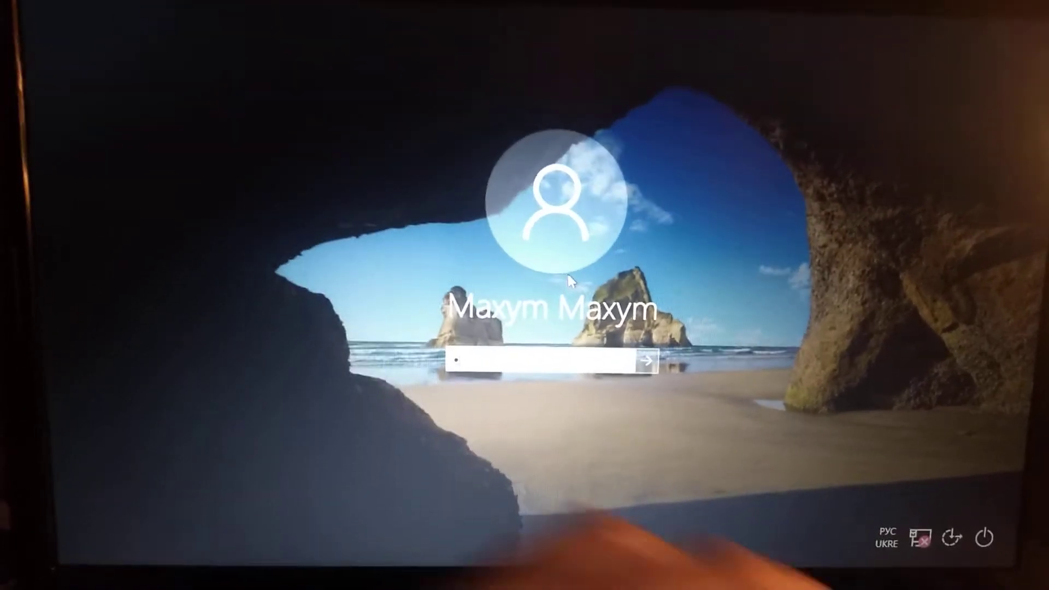
{"action": "type", "text": "111"}
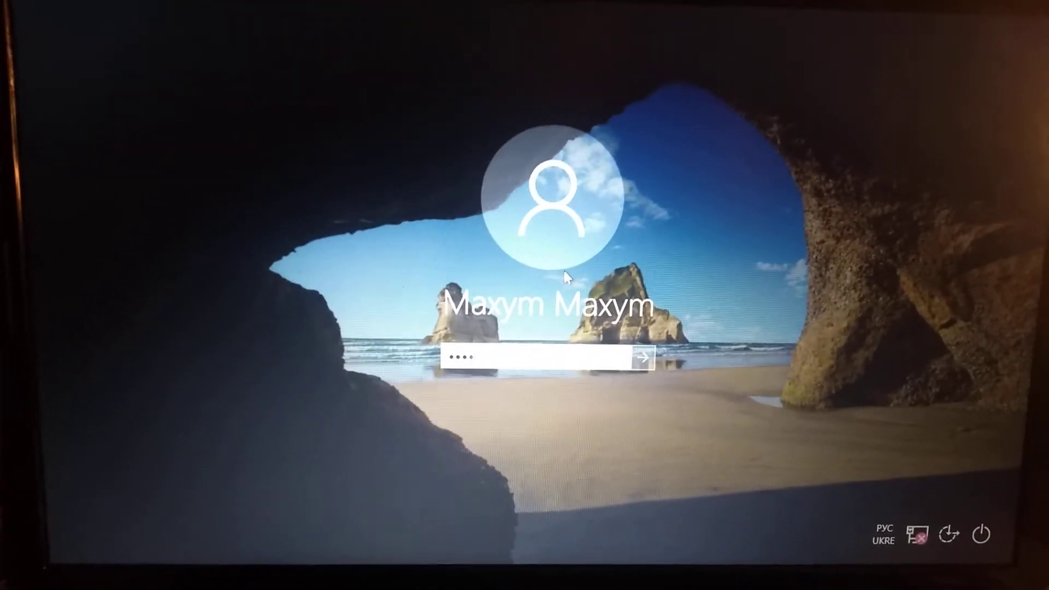
{"action": "type", "text": "11111"}
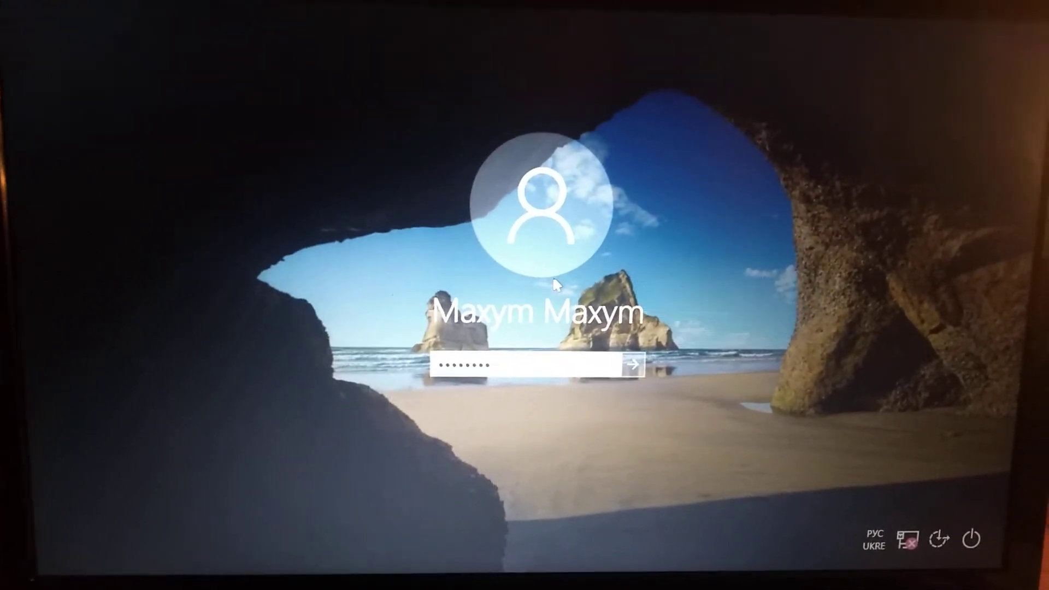
{"action": "type", "text": "111"}
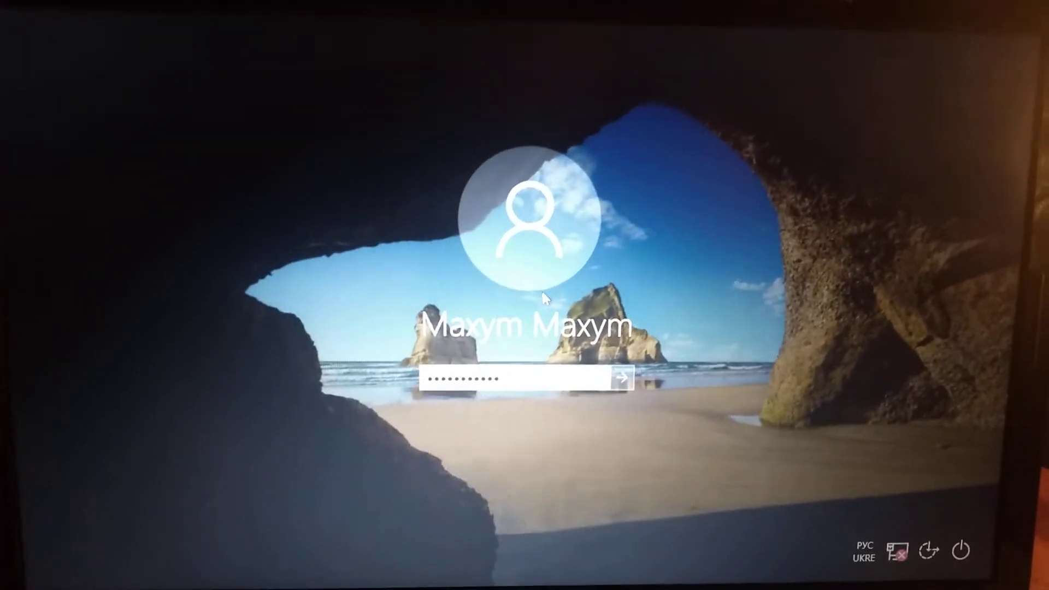
{"action": "type", "text": "111"}
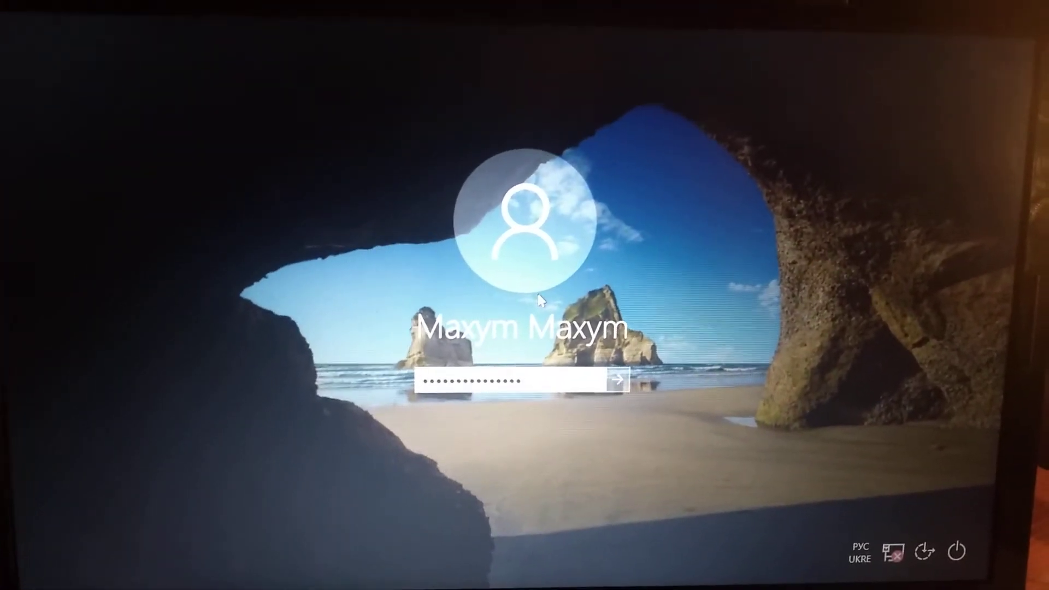
{"action": "type", "text": "111"}
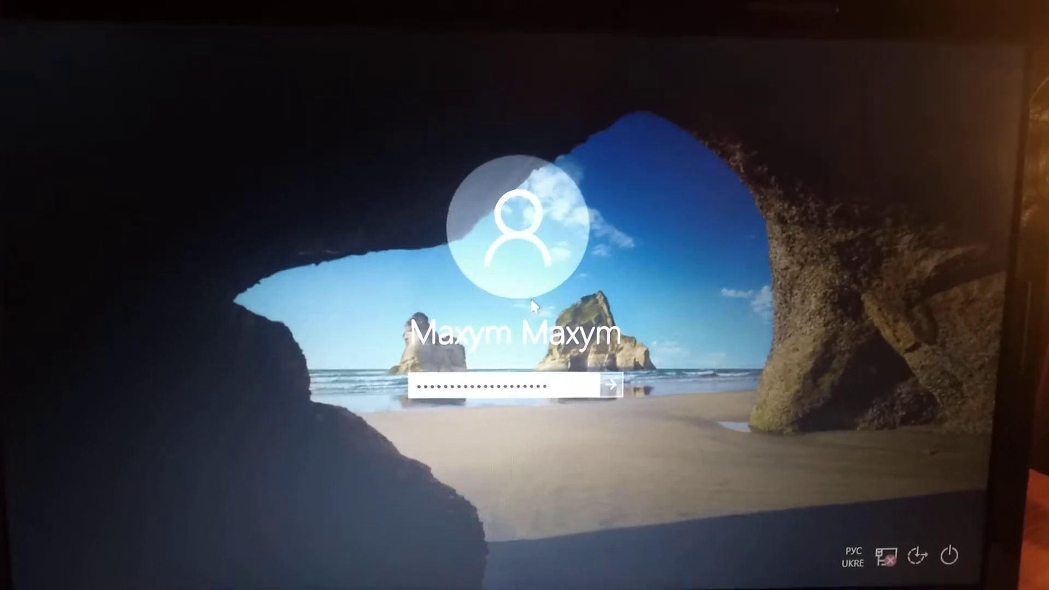
{"action": "key", "text": "Return"}
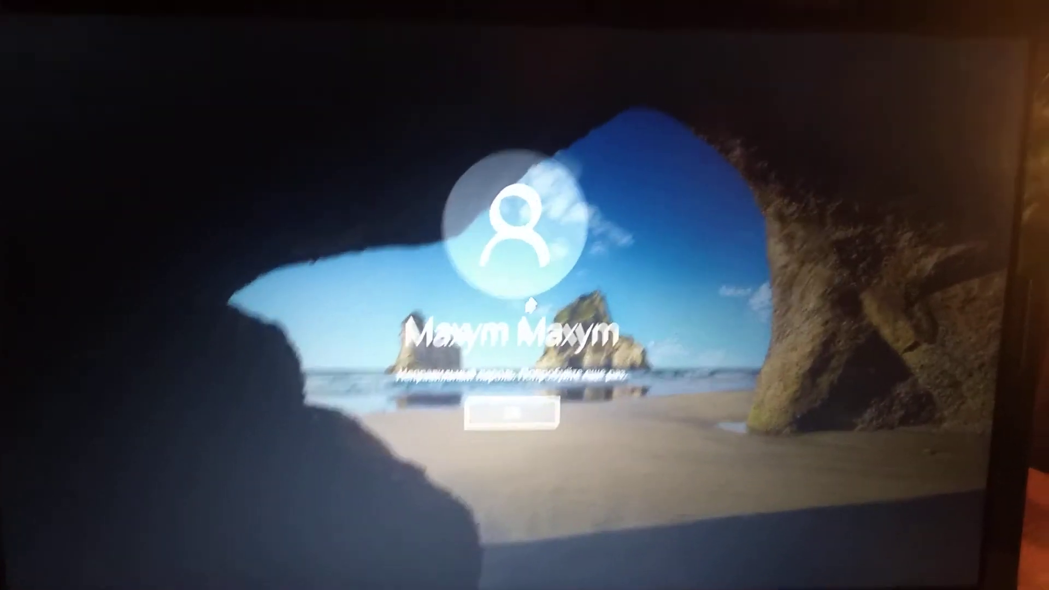
{"action": "key", "text": "Return"}
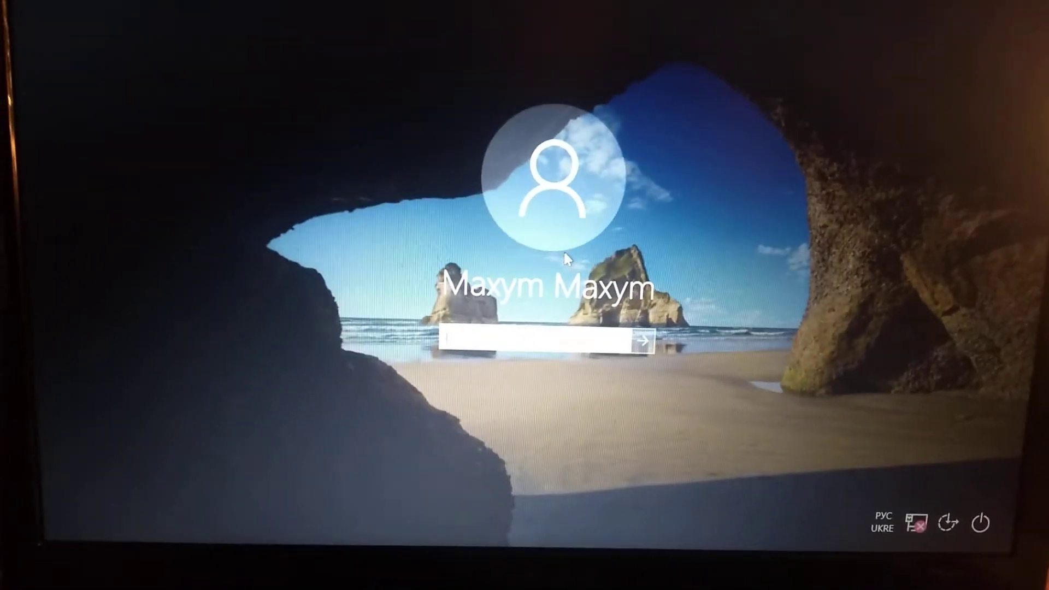
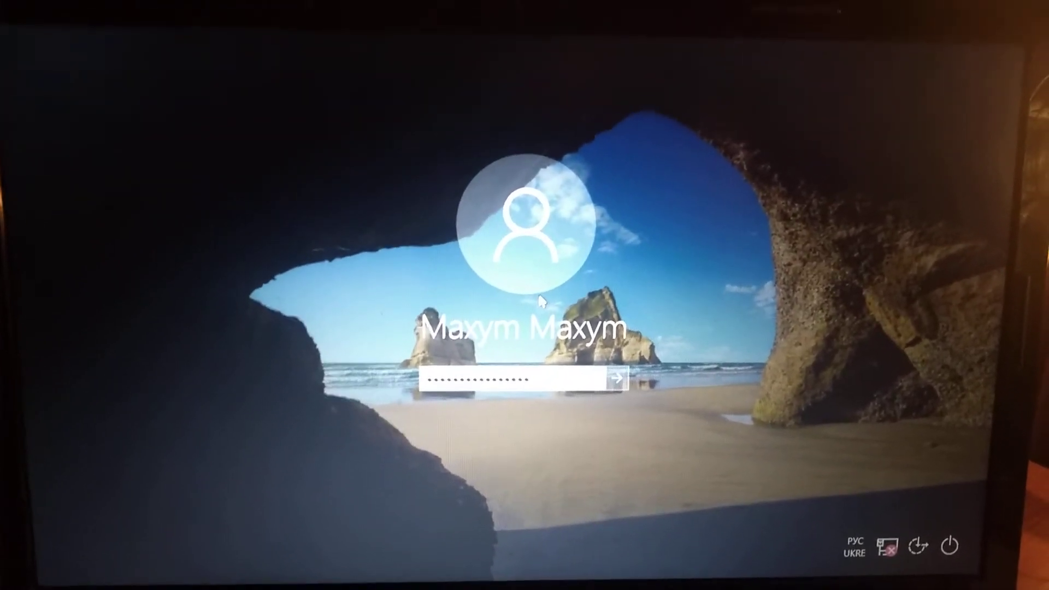
{"action": "key", "text": "Return"}
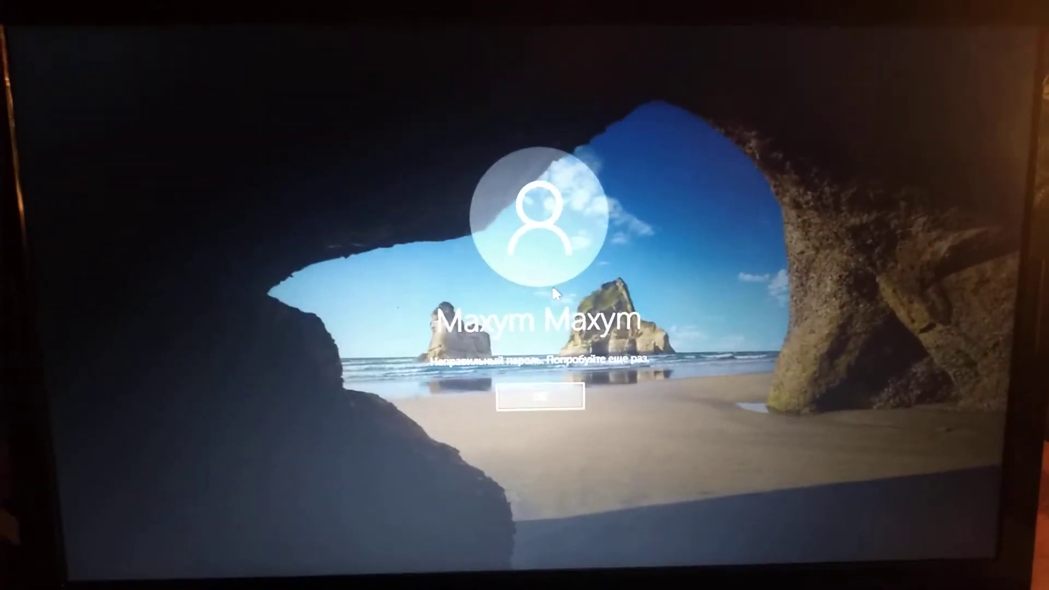
{"action": "key", "text": "Return"}
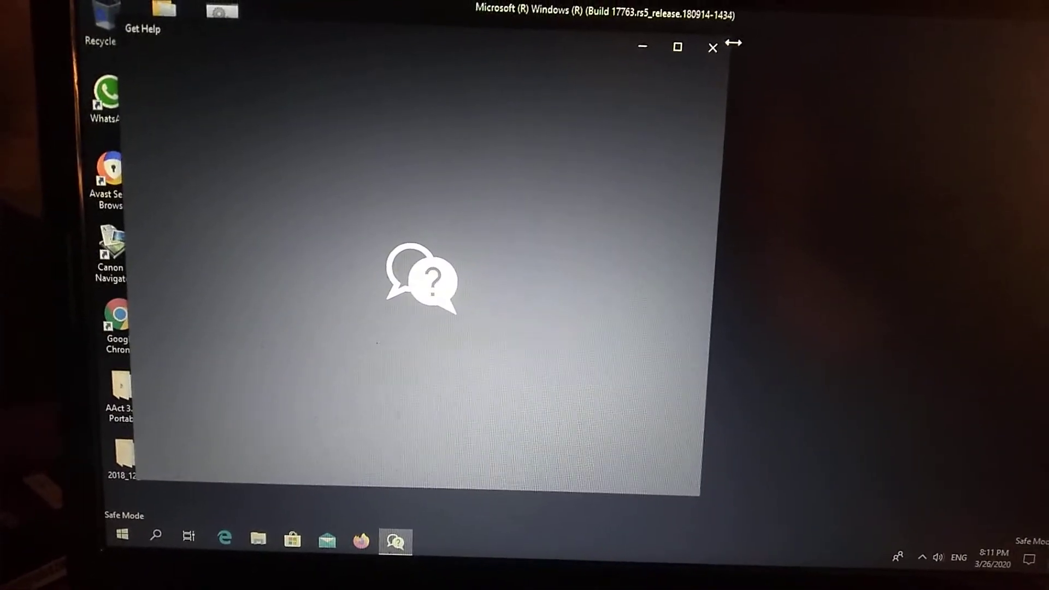
- Close the Get Help window and bring up Windows taskbar search
{"action": "left_click", "coordinate": [710, 51]}
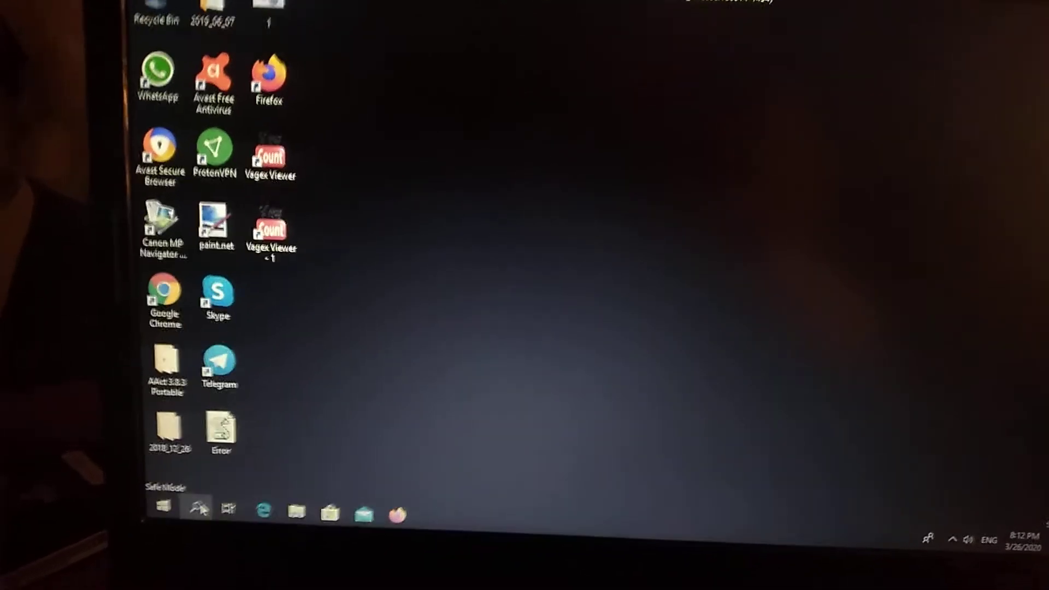
{"action": "left_click", "coordinate": [188, 523]}
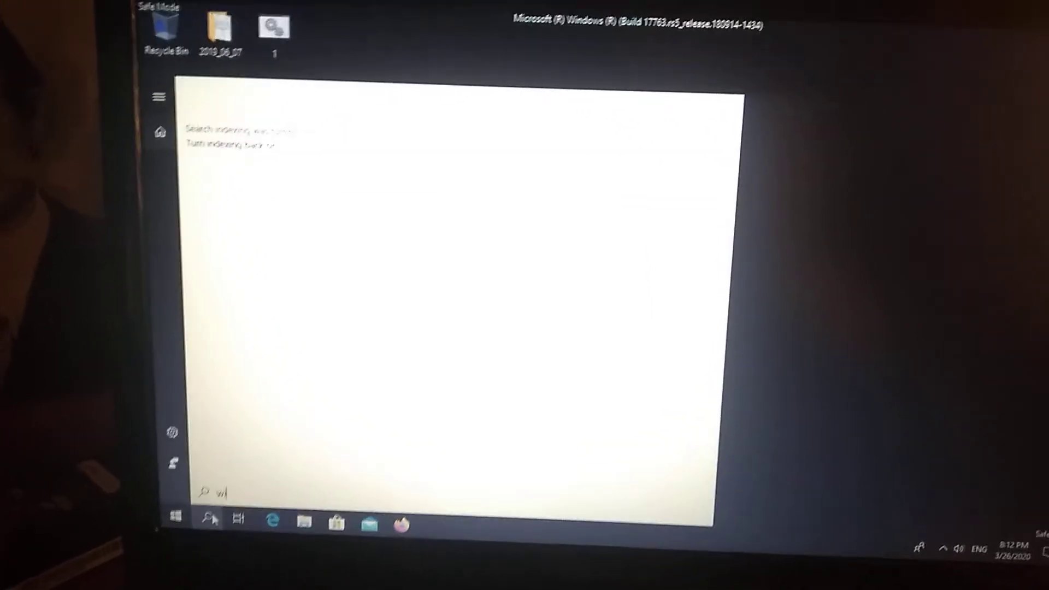
{"action": "type", "text": "ndo"}
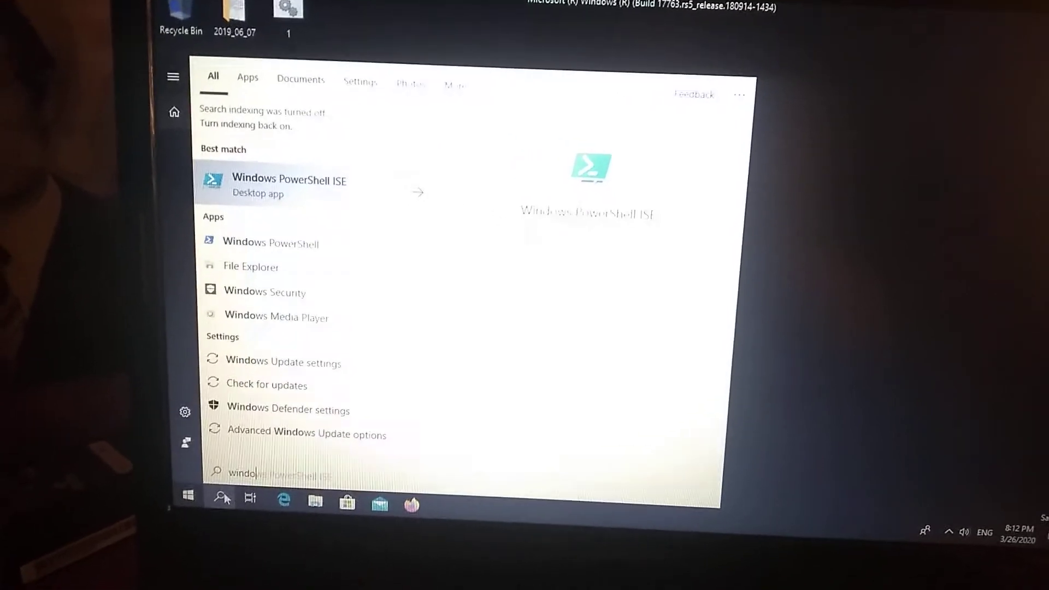
{"action": "type", "text": "ws"}
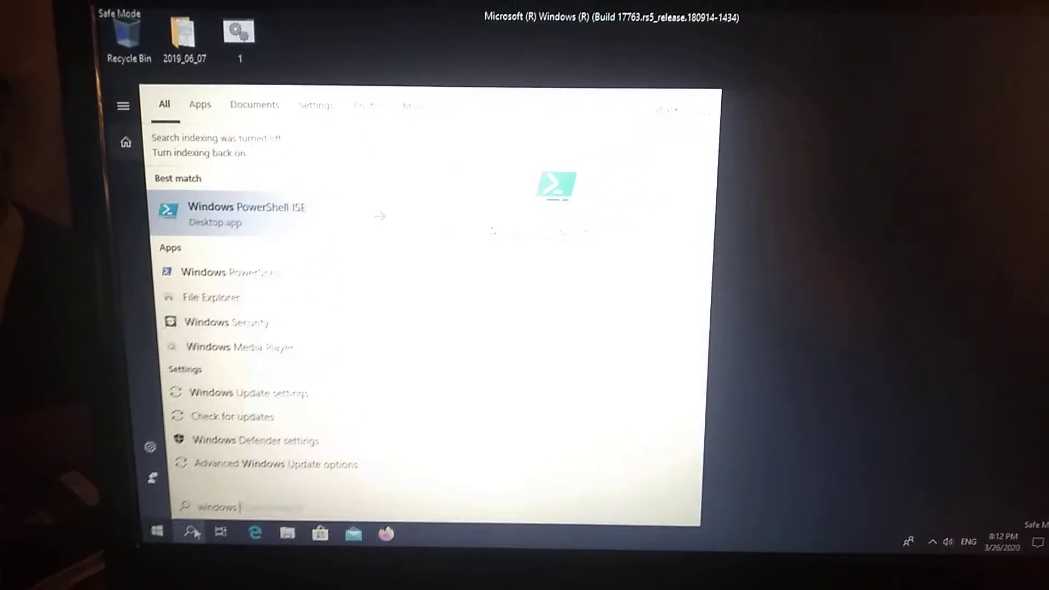
{"action": "type", "text": " me"}
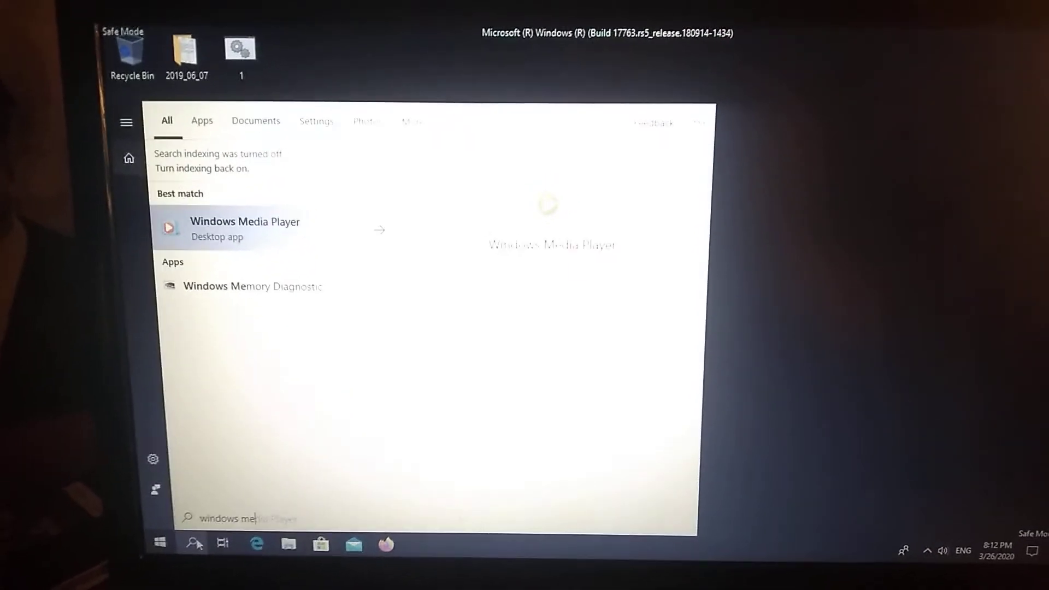
{"action": "type", "text": "mo"}
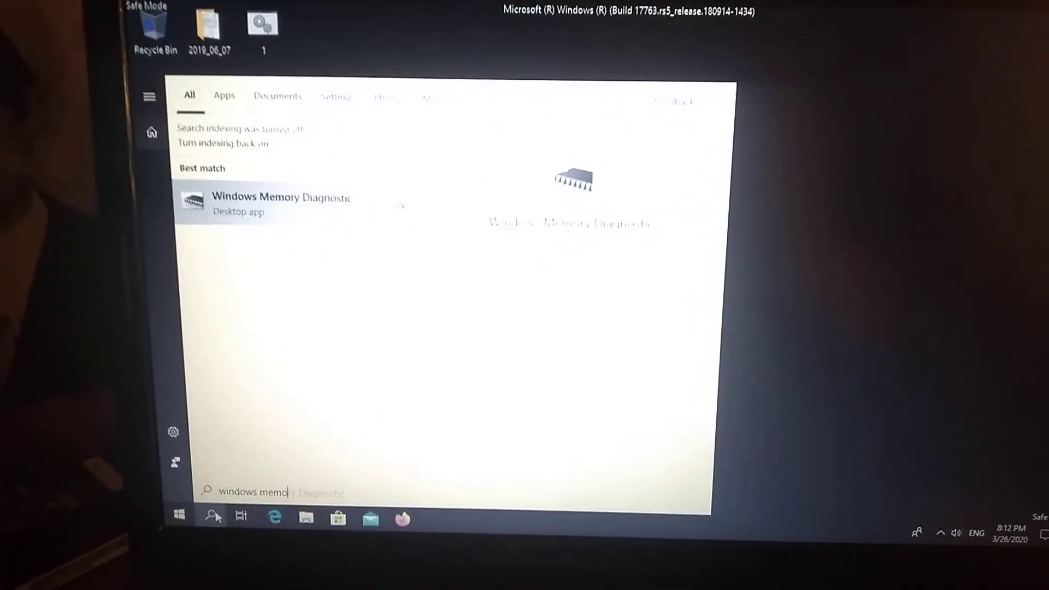
- Launch Windows Memory Diagnostic and choose to restart now and check for problems
{"action": "left_click", "coordinate": [279, 185]}
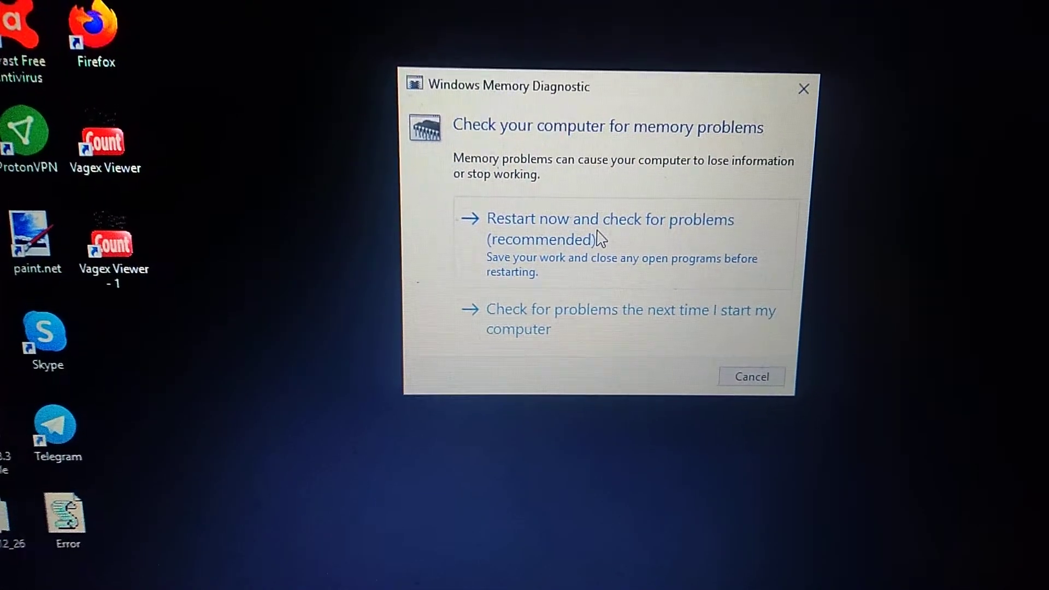
{"action": "left_click", "coordinate": [598, 232]}
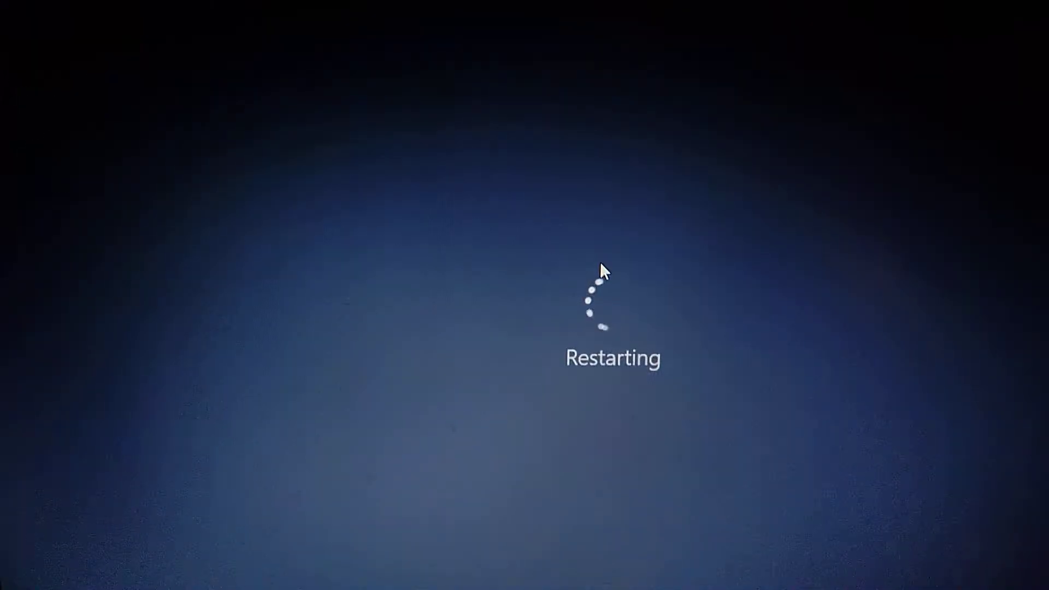